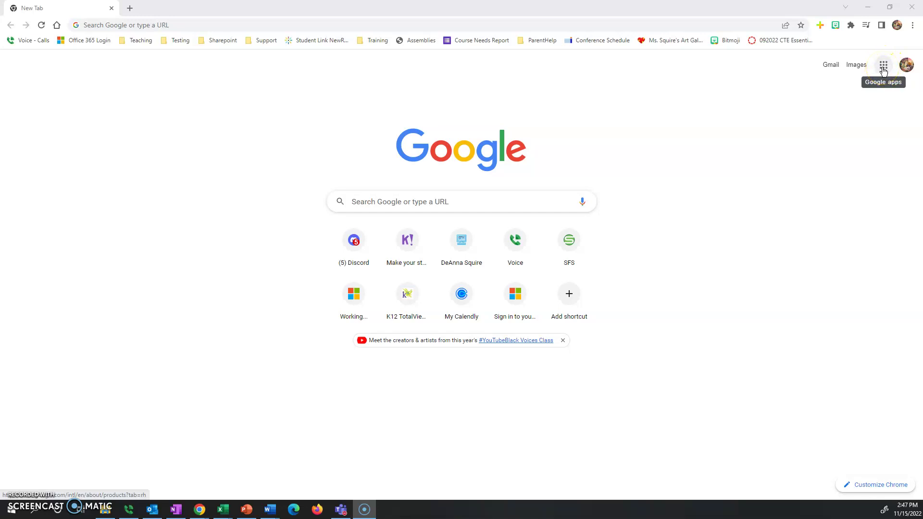
Open Google Drive's My Drive from the Google apps grid
click(883, 70)
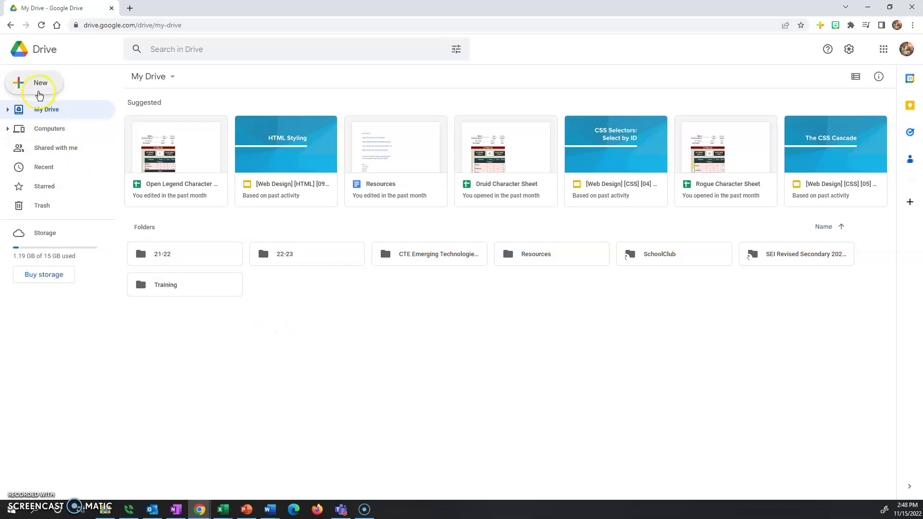
Create a new folder called 23-24 at the top level of My Drive
click(36, 92)
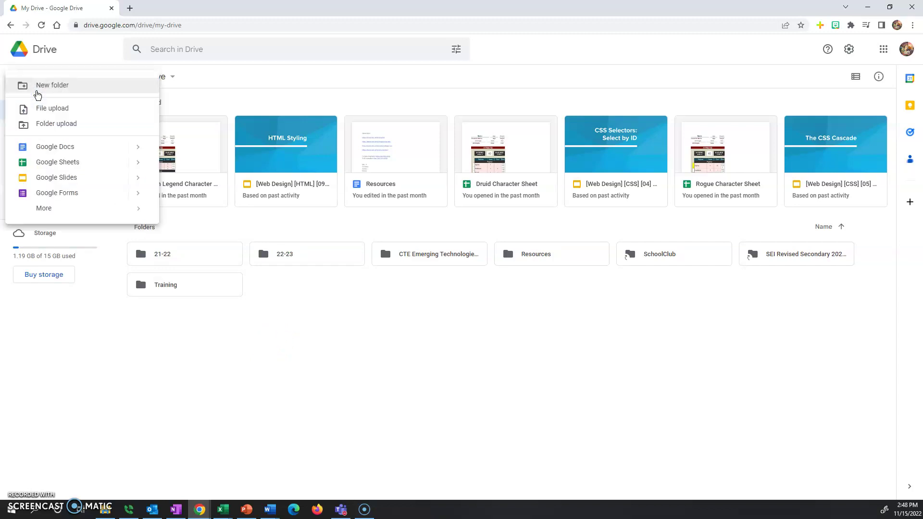
click(51, 87)
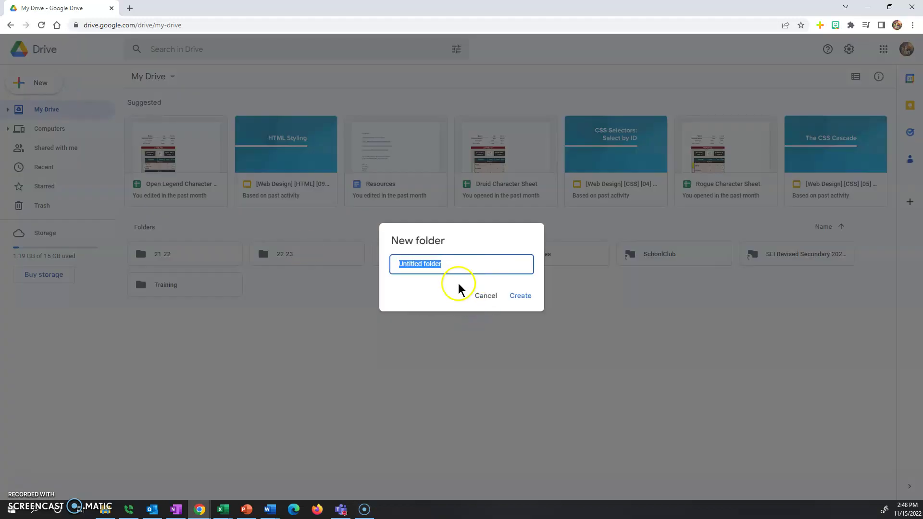
key(BackSpace)
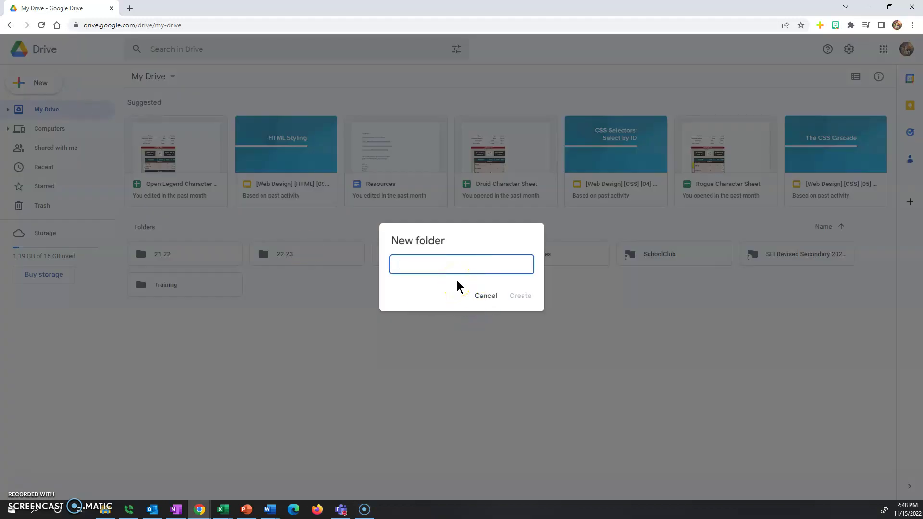
text(3)
key(BackSpace)
text(23-24)
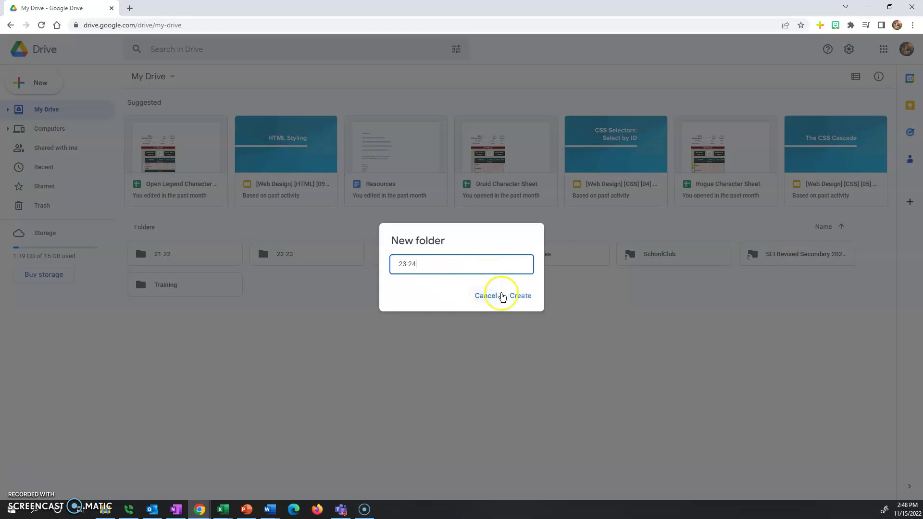
click(518, 299)
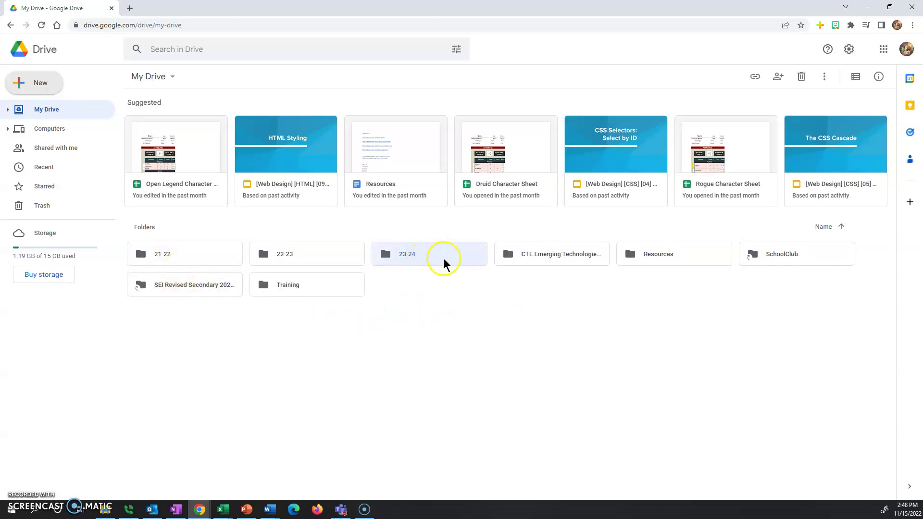
Open the 23-24 folder and create a subfolder named English inside it
double_click(420, 260)
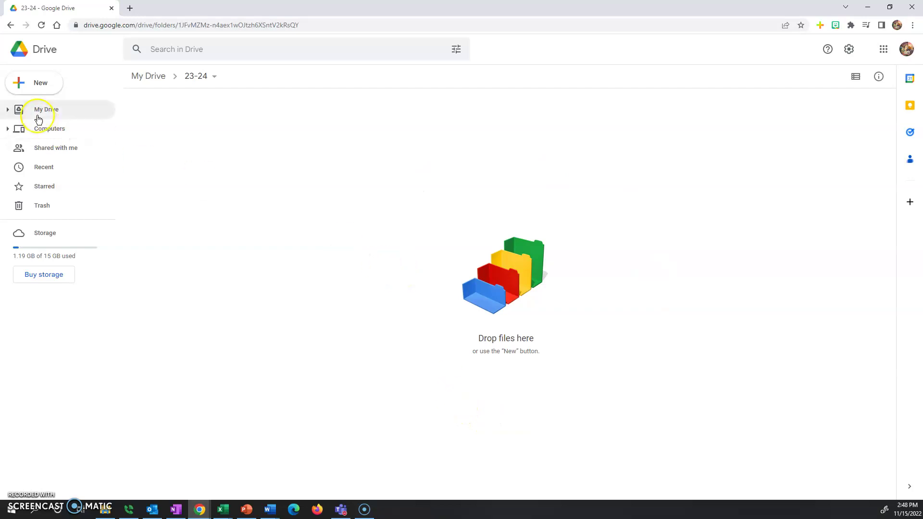
click(30, 85)
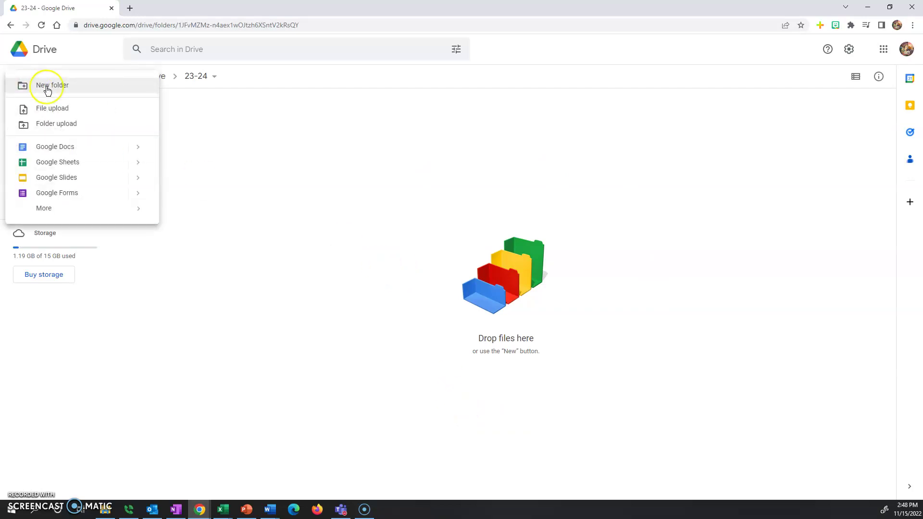
click(36, 87)
key(BackSpace)
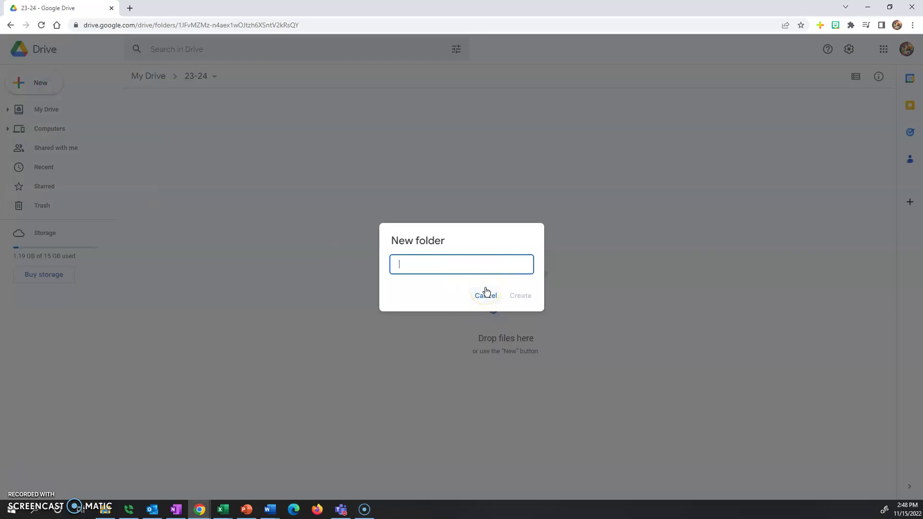
text(Engles)
key(BackSpace)
key(BackSpace)
text(ish)
click(522, 297)
Create a second subfolder named Math in 23-24
click(29, 83)
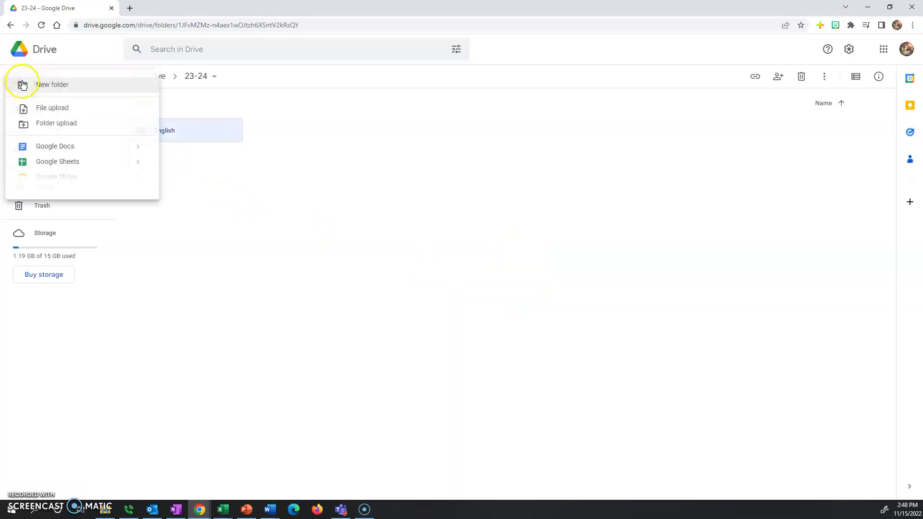
click(47, 84)
key(BackSpace)
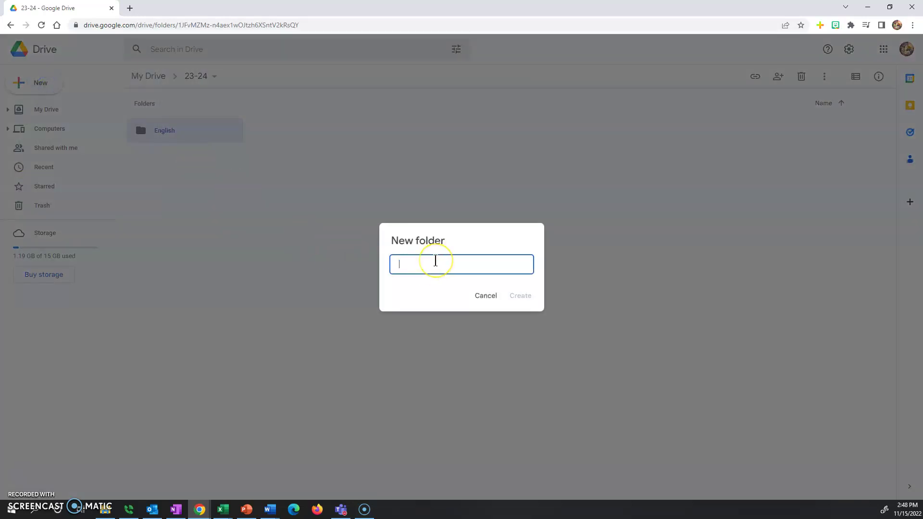
text(Math)
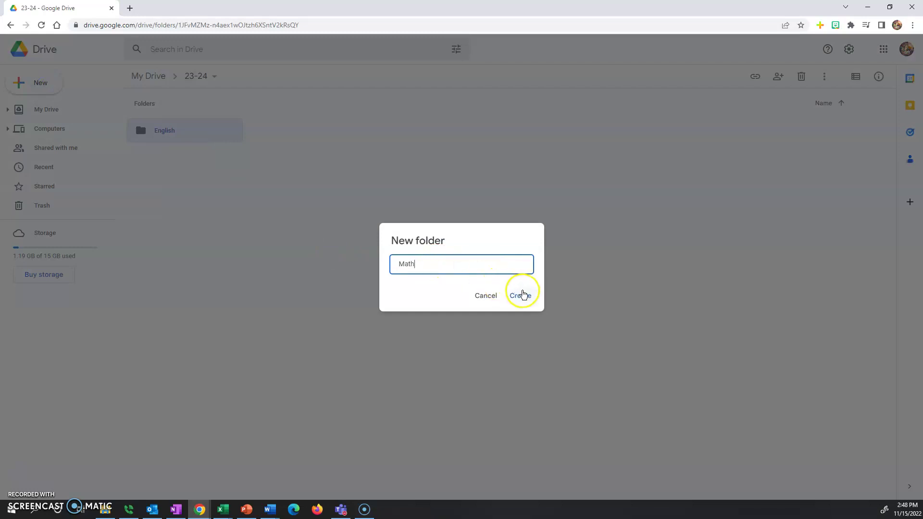
click(521, 294)
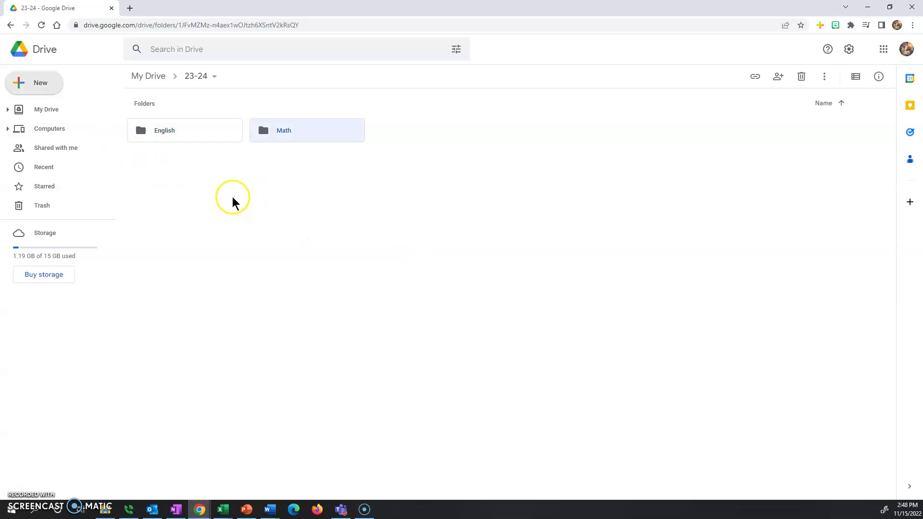
Open the English folder and create a Unit 1 subfolder in it
double_click(182, 136)
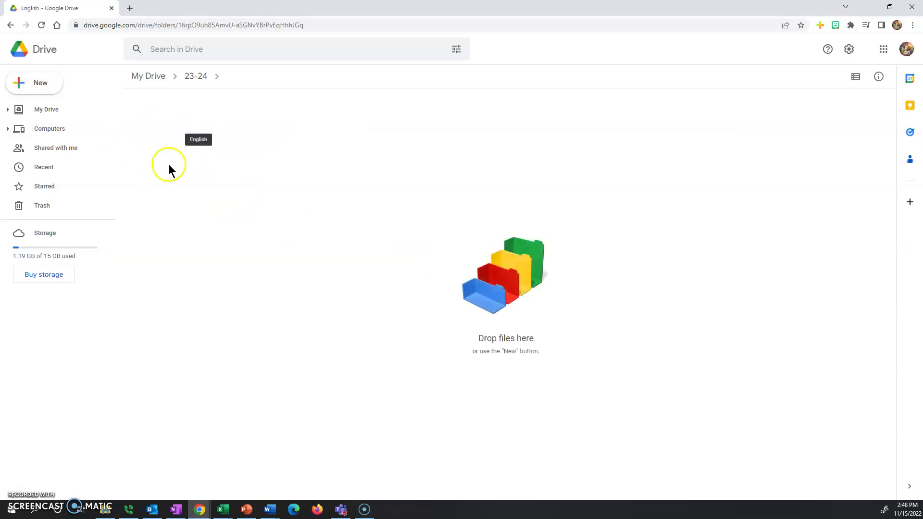
click(33, 85)
click(67, 86)
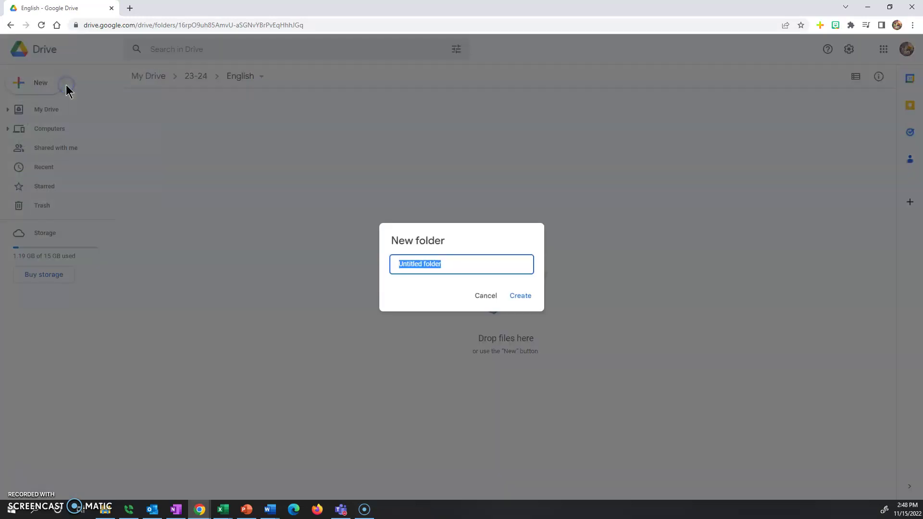
key(BackSpace)
text(Unit 1)
key(Return)
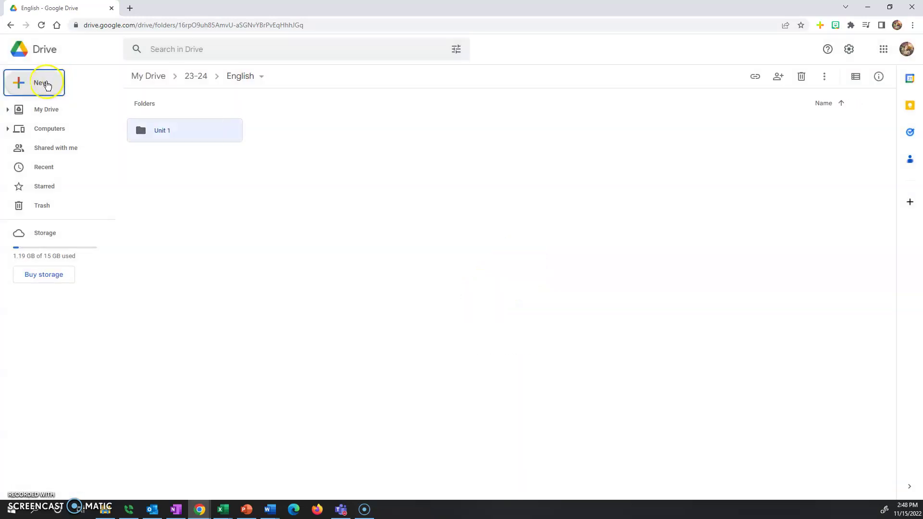
Create a Unit 2 subfolder next to Unit 1 and deselect it
click(43, 82)
click(46, 85)
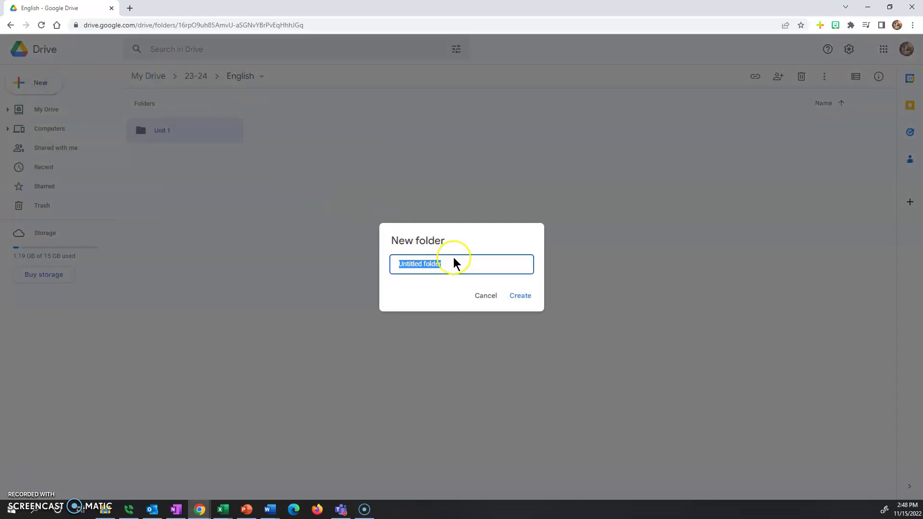
key(BackSpace)
text(Unit)
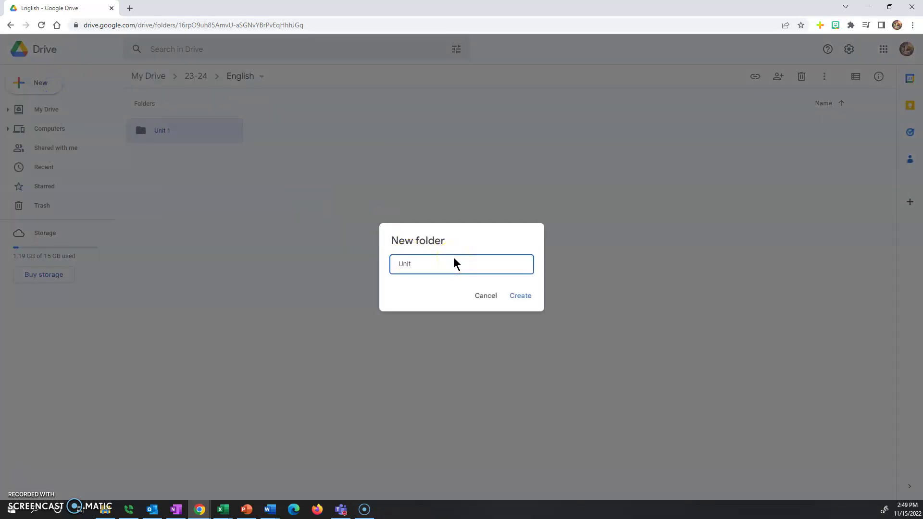
text( 2)
key(Return)
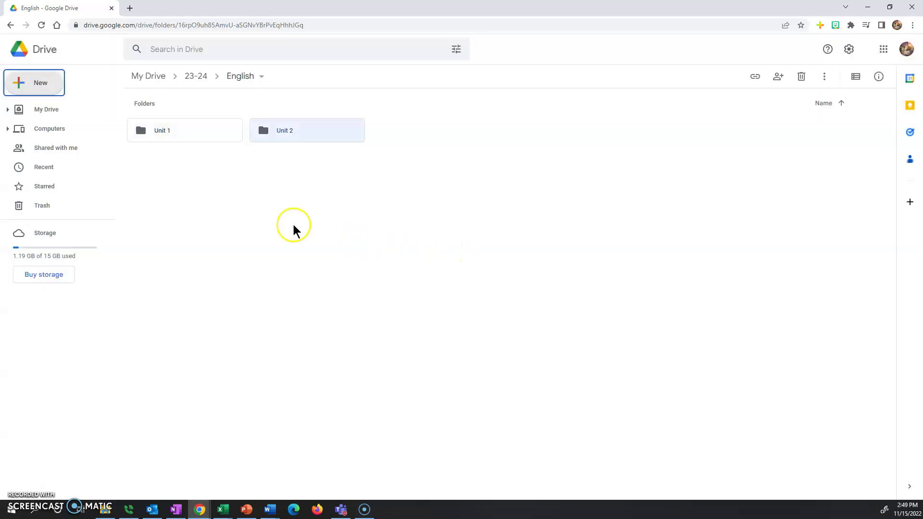
click(294, 228)
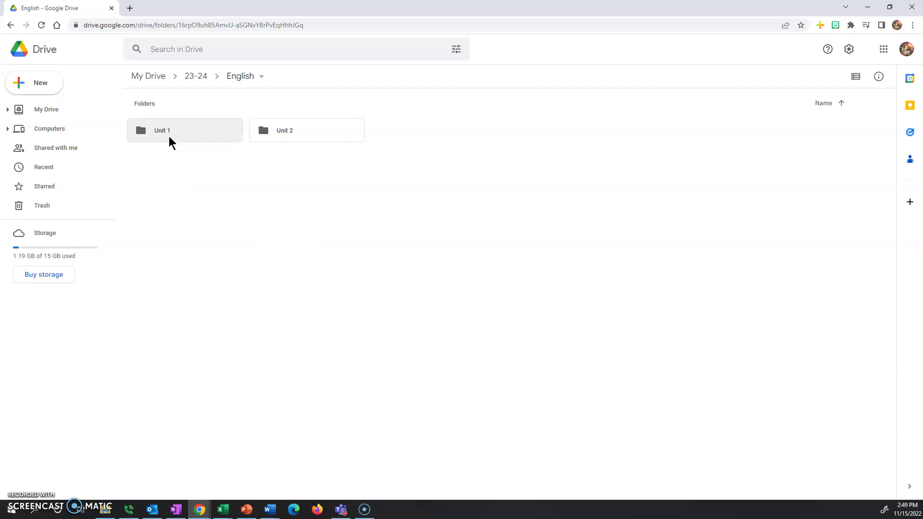
Return to My Drive and open the suggested HTML Styling presentation
click(48, 111)
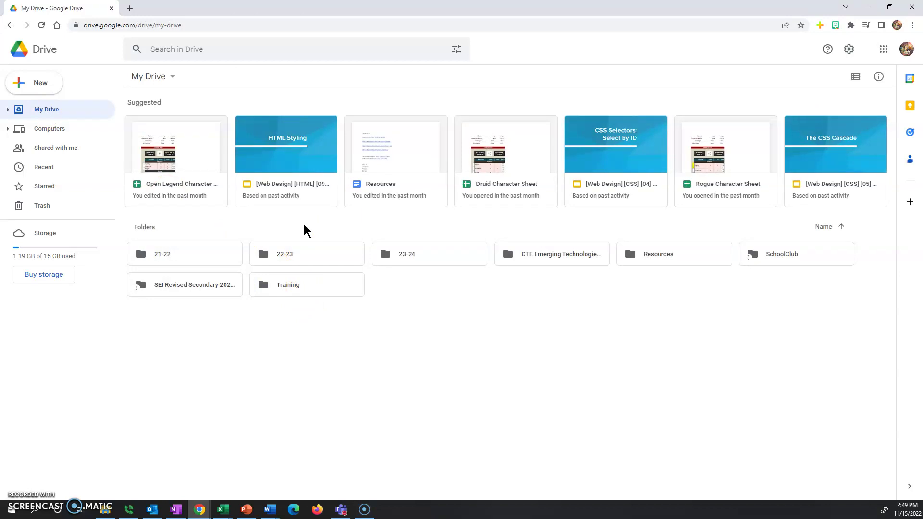
click(295, 161)
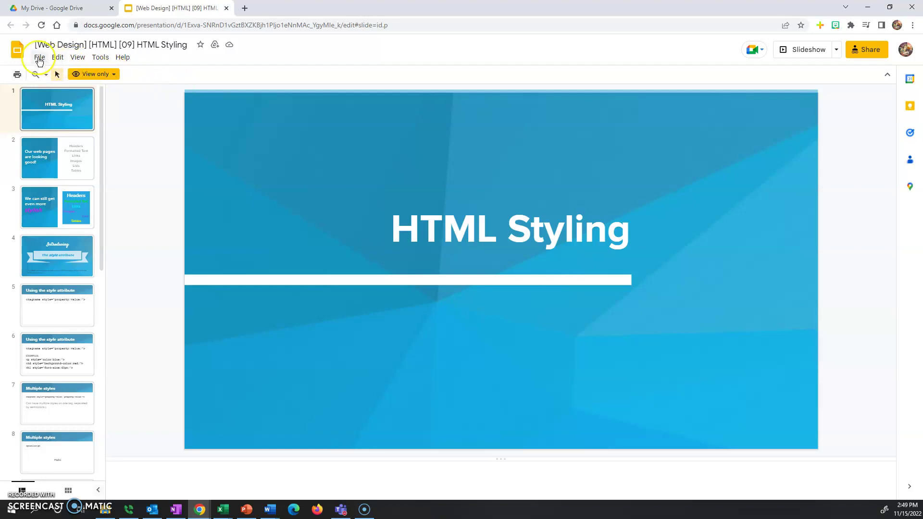
Choose File > Make a copy > Entire presentation for the HTML Styling slides
click(39, 58)
click(64, 112)
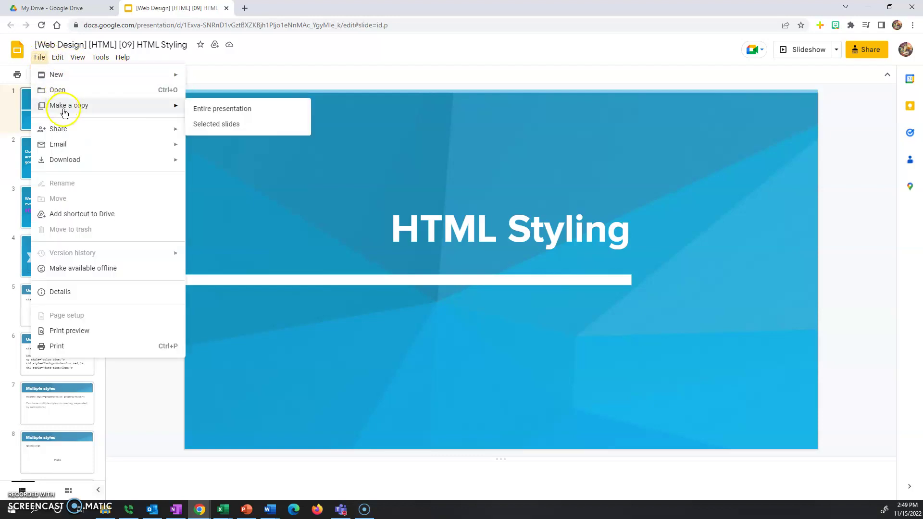
click(219, 109)
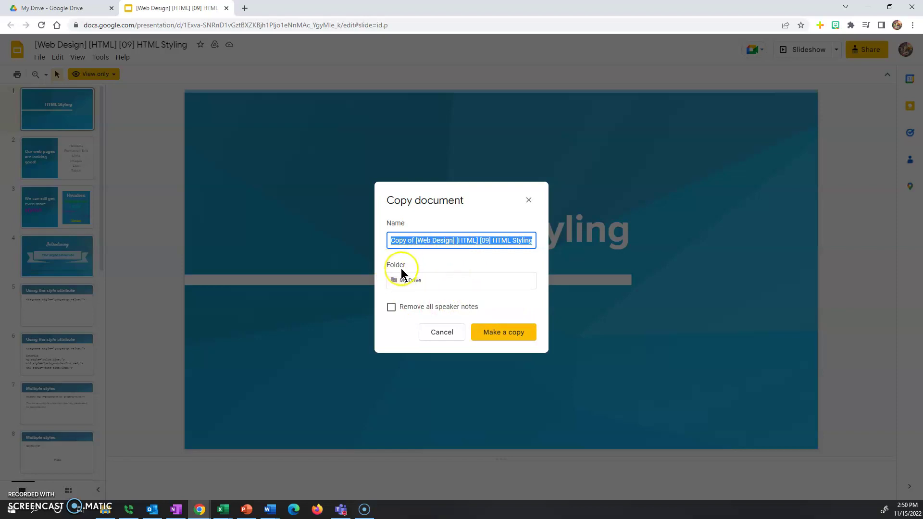
Set the copy's destination folder to My Drive > 23-24 > English > Unit 1
click(409, 284)
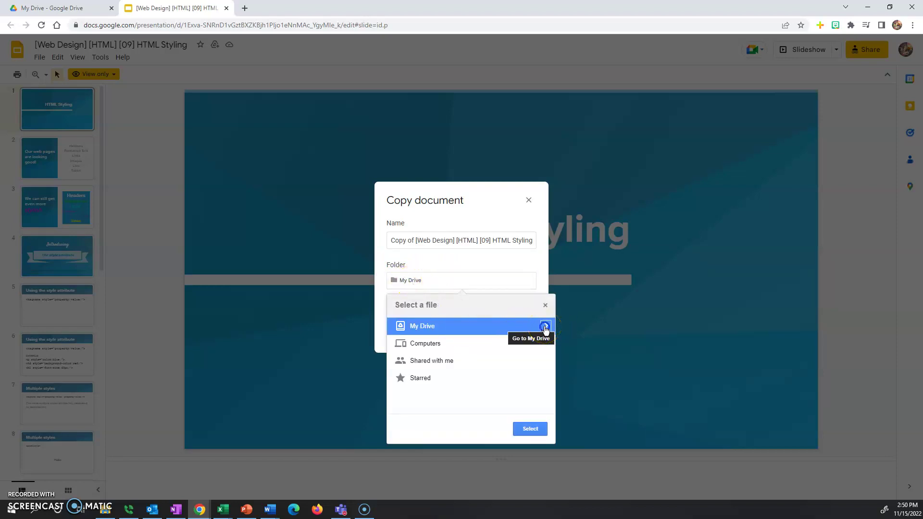
click(546, 327)
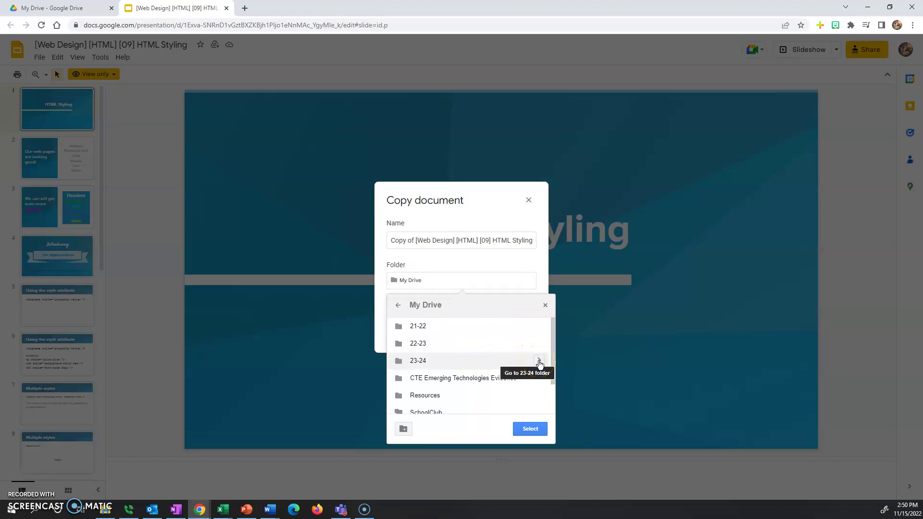
click(539, 364)
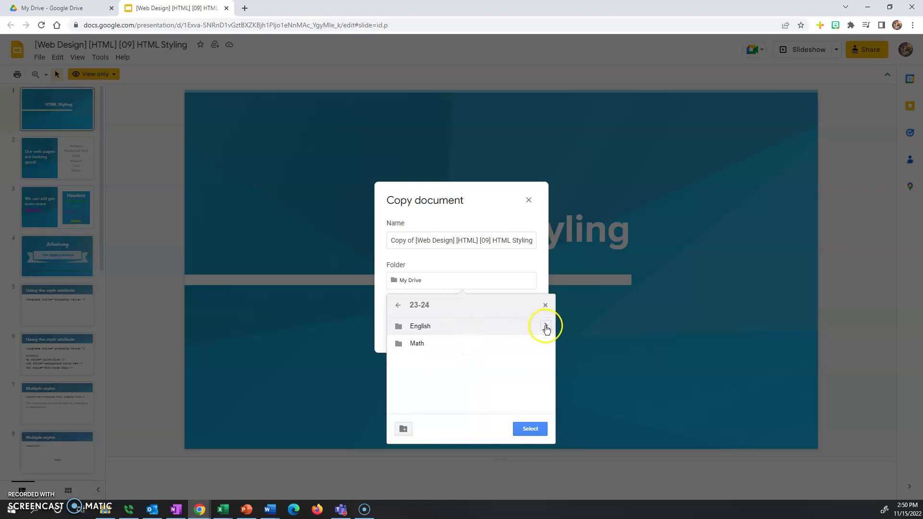
click(546, 327)
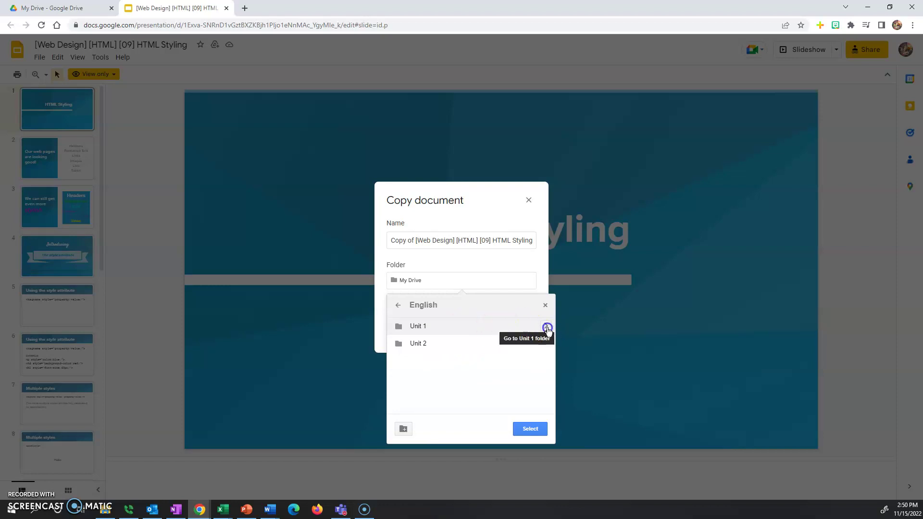
click(547, 329)
click(521, 429)
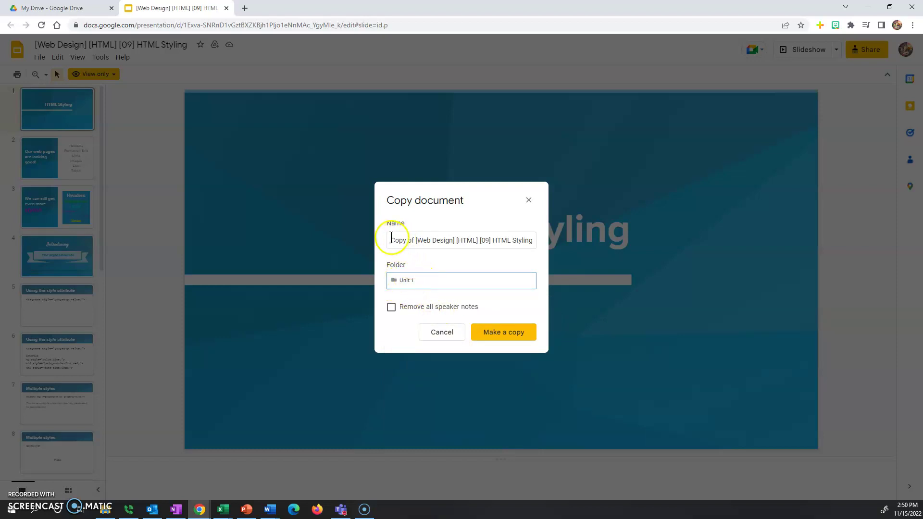
Replace the 'Copy of' prefix in the copy's name with 'Squire_'
click(394, 243)
drag(413, 240, 392, 241)
key(BackSpace)
text(Squir)
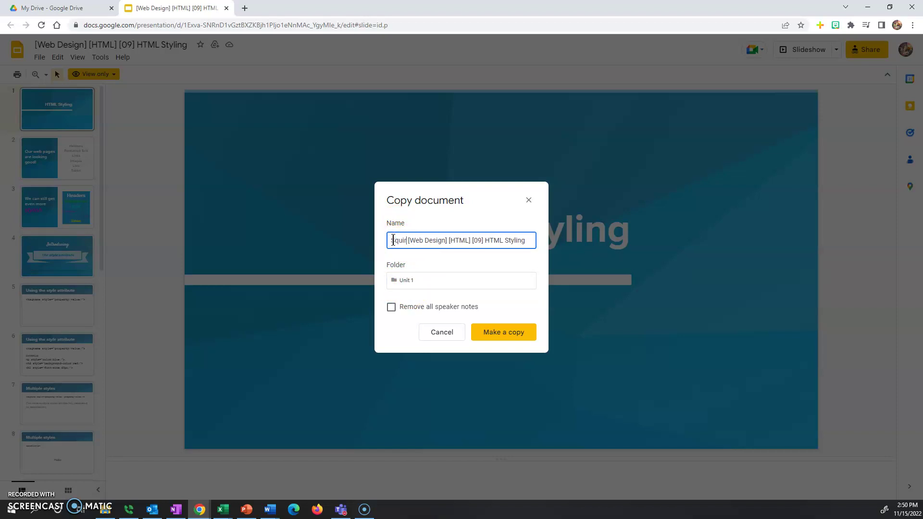
text(e_)
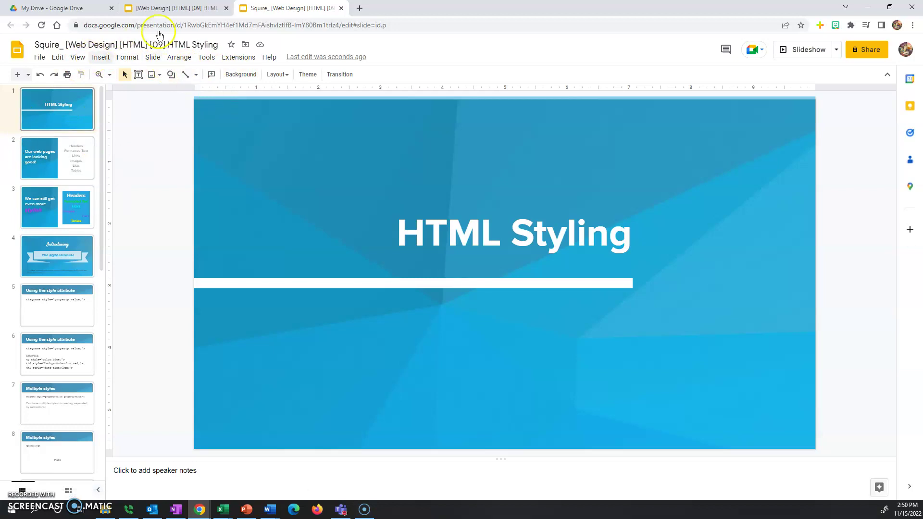
Switch back to the My Drive browser tab
click(52, 8)
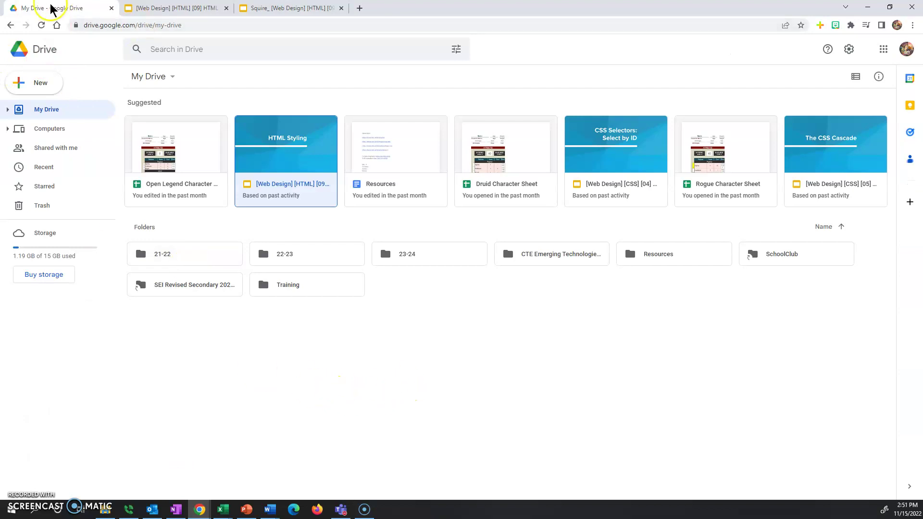
Browse 23-24 > English > Unit 1 to view the Squire_ copy, then return to My Drive
click(415, 261)
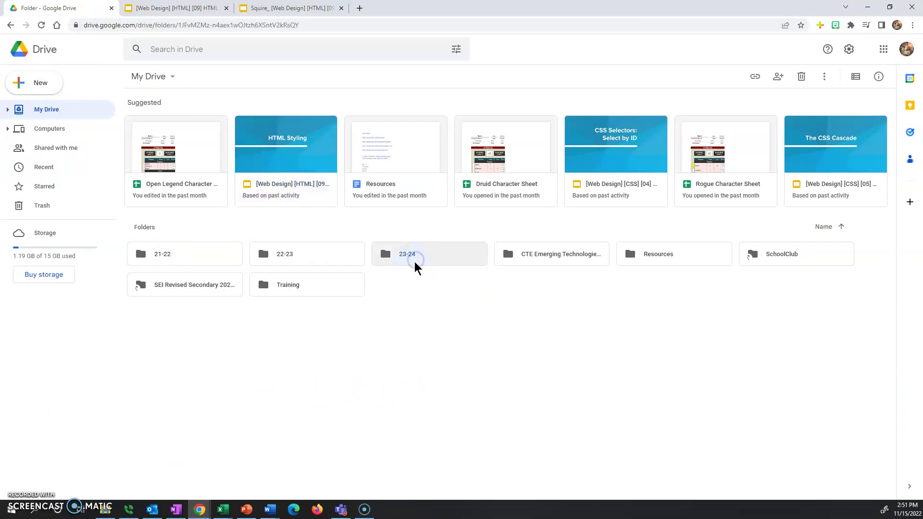
click(197, 139)
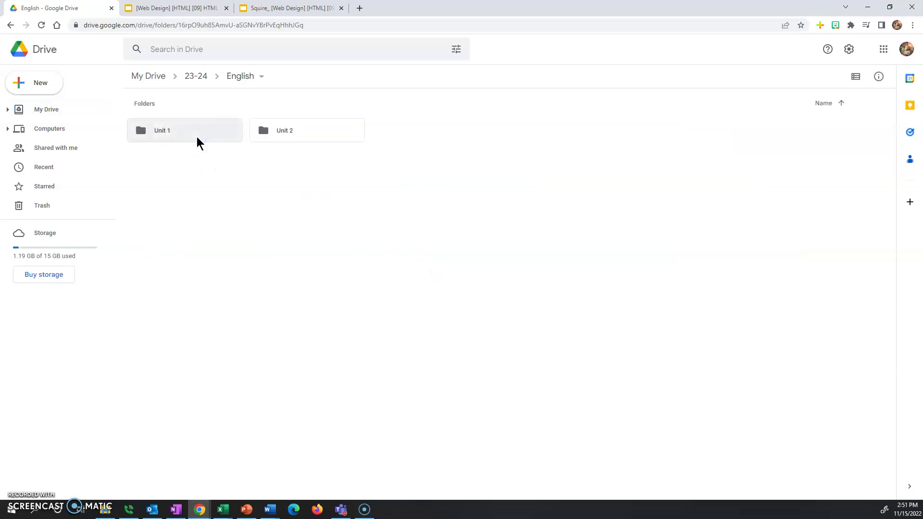
double_click(197, 139)
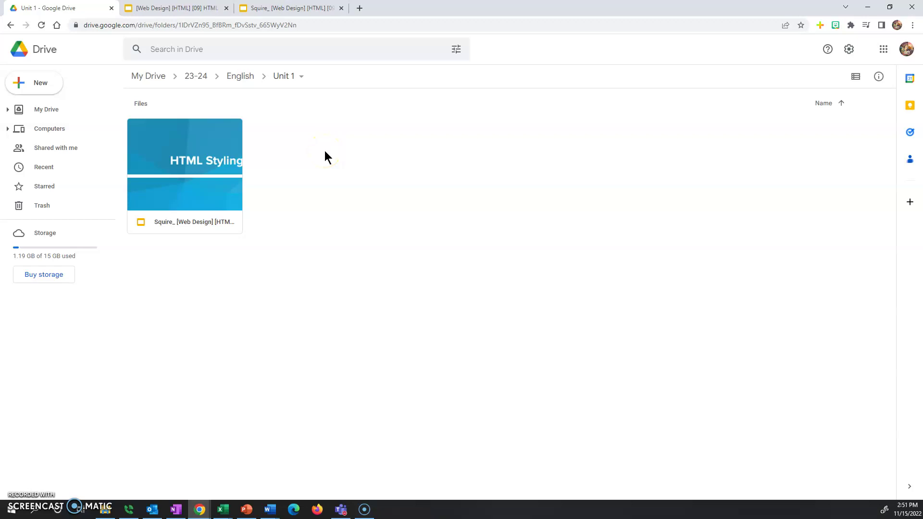
click(155, 77)
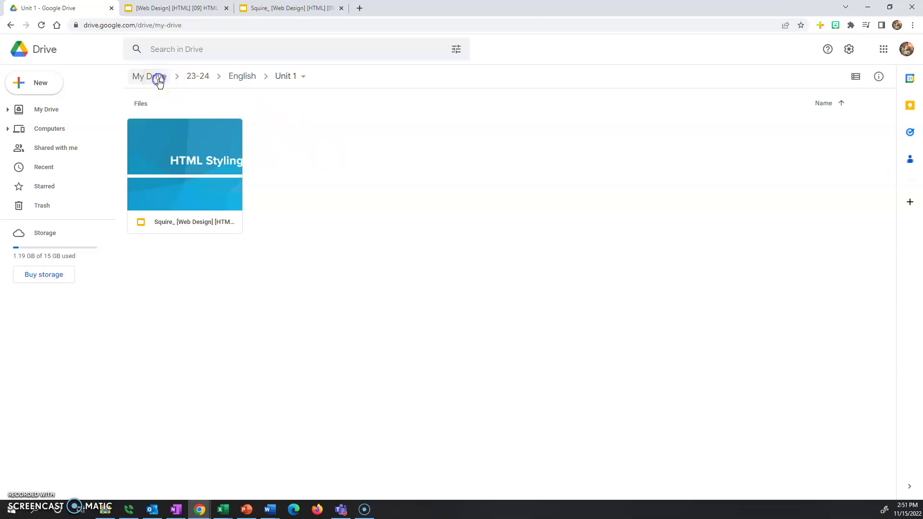